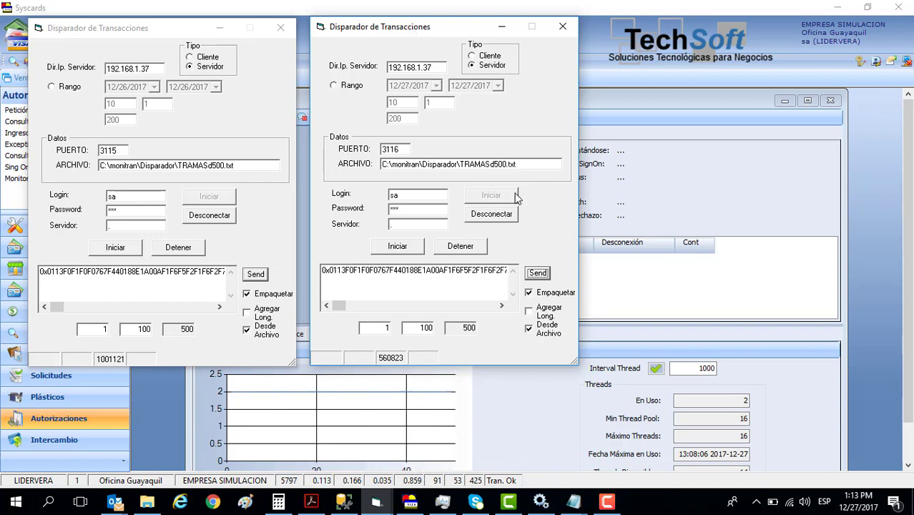
Step: Check the CPU performance in Task Manager and the basic system information of This PC from File Explorer
{"action": "left_click", "coordinate": [588, 409]}
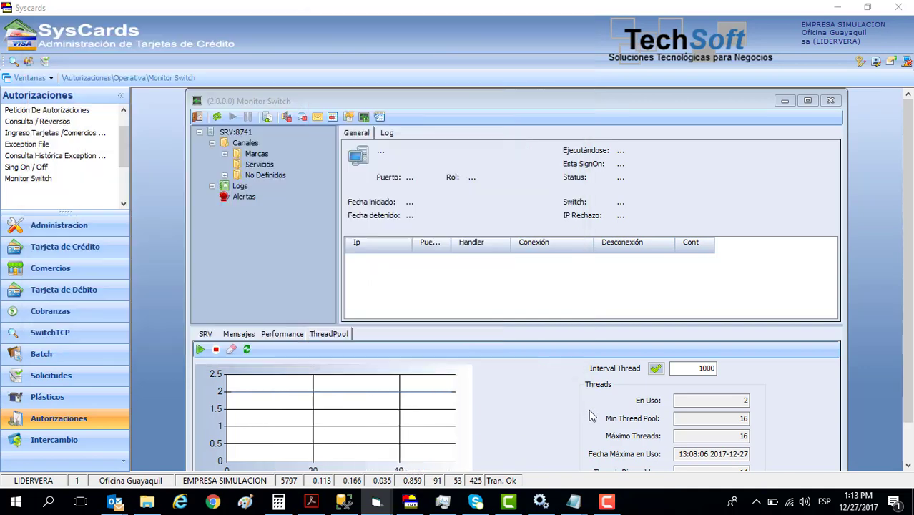
{"action": "left_click", "coordinate": [445, 503]}
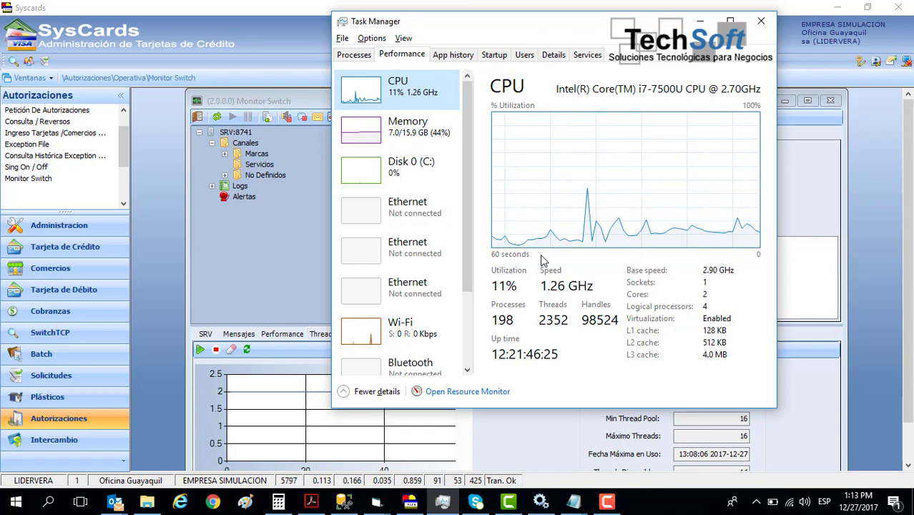
{"action": "left_click", "coordinate": [147, 503]}
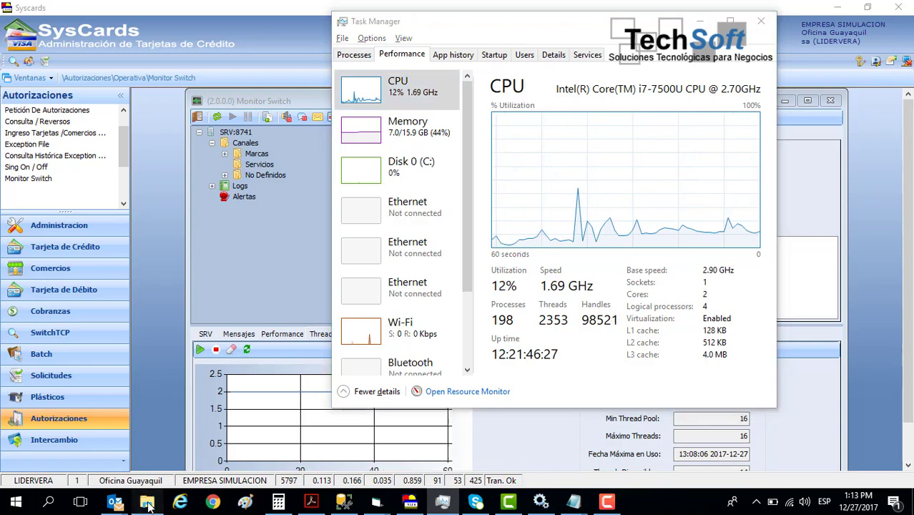
{"action": "right_click", "coordinate": [37, 245]}
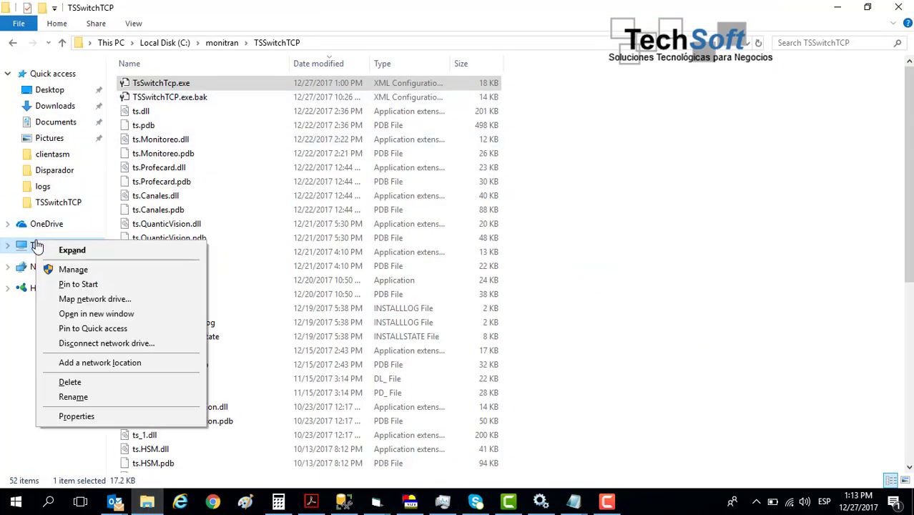
{"action": "left_click", "coordinate": [83, 418]}
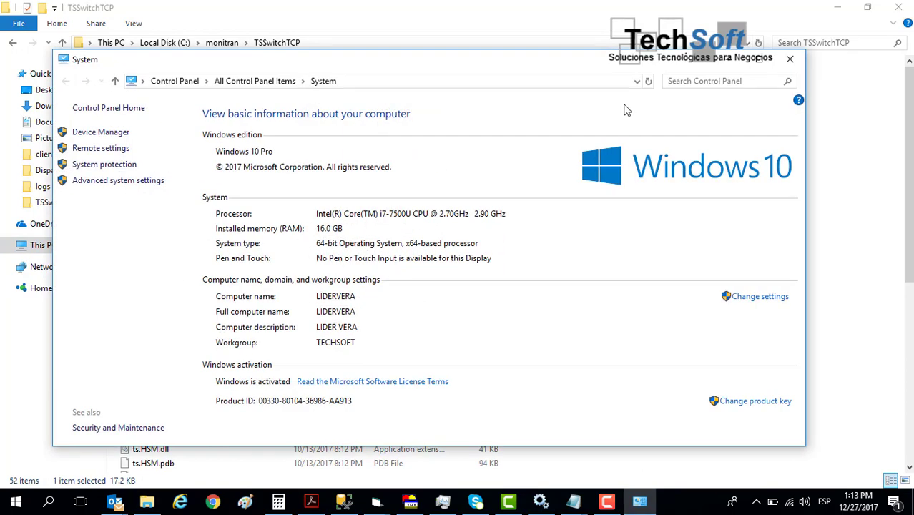
{"action": "left_click", "coordinate": [790, 60]}
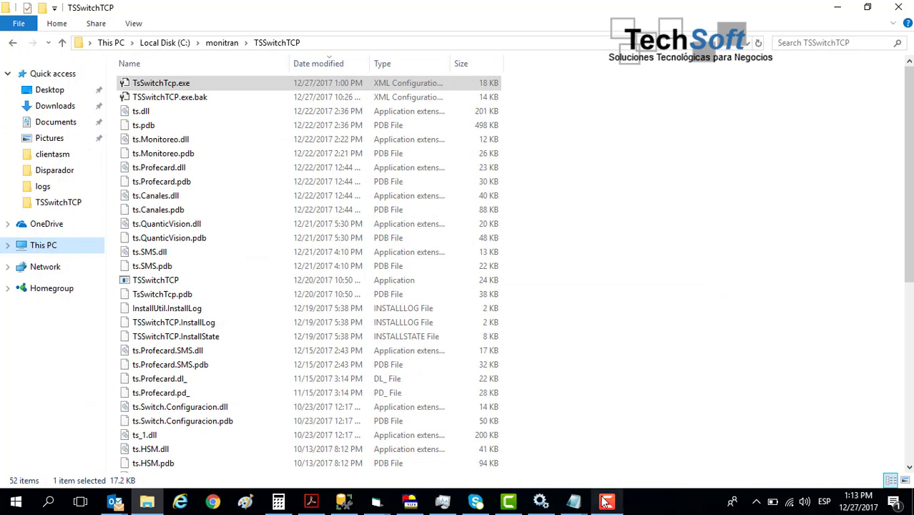
Step: Switch to SQL Server Management Studio and run only the two row-count queries on tc_log_autoriza and tc_atrnautoriza
{"action": "left_click", "coordinate": [377, 503]}
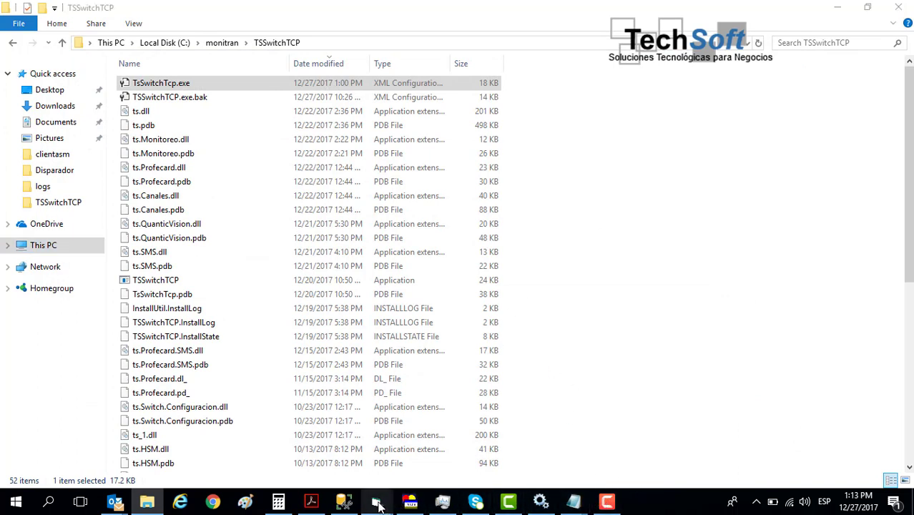
{"action": "left_click", "coordinate": [344, 503]}
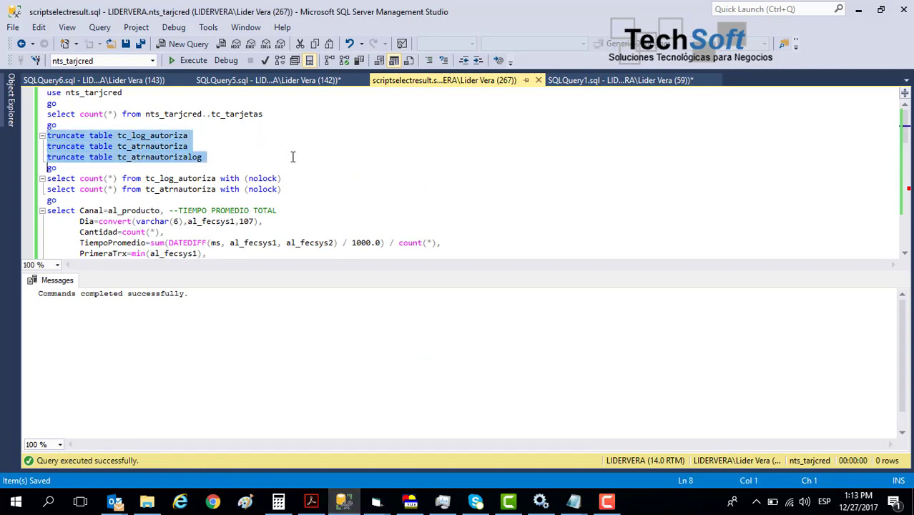
{"action": "key", "text": "Down"}
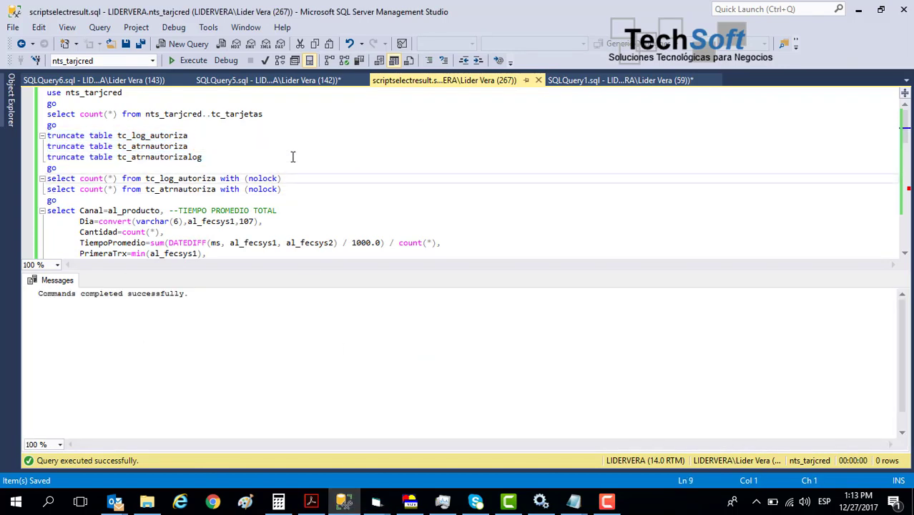
{"action": "key", "text": "shift+Down"}
{"action": "key", "text": "shift+Down"}
{"action": "key", "text": "F5"}
Step: Go past the TIEMPO PROMEDIO TOTAL query in the script and enlarge the query editor pane to show the following query
{"action": "key", "text": "Down"}
{"action": "key", "text": "Down"}
{"action": "key", "text": "Down"}
{"action": "key", "text": "Down"}
{"action": "key", "text": "Down"}
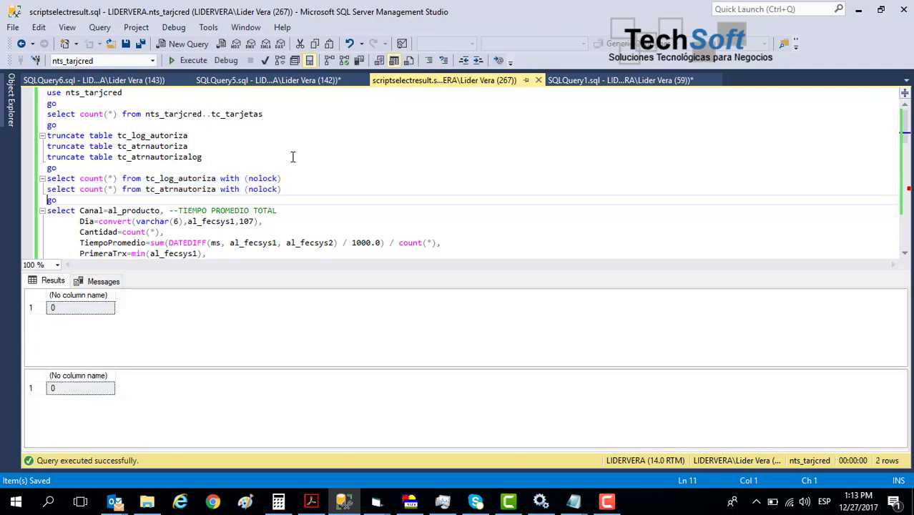
{"action": "key", "text": "Down"}
{"action": "key", "text": "Down"}
{"action": "key", "text": "Down"}
{"action": "key", "text": "Down"}
{"action": "key", "text": "Down"}
{"action": "key", "text": "Down"}
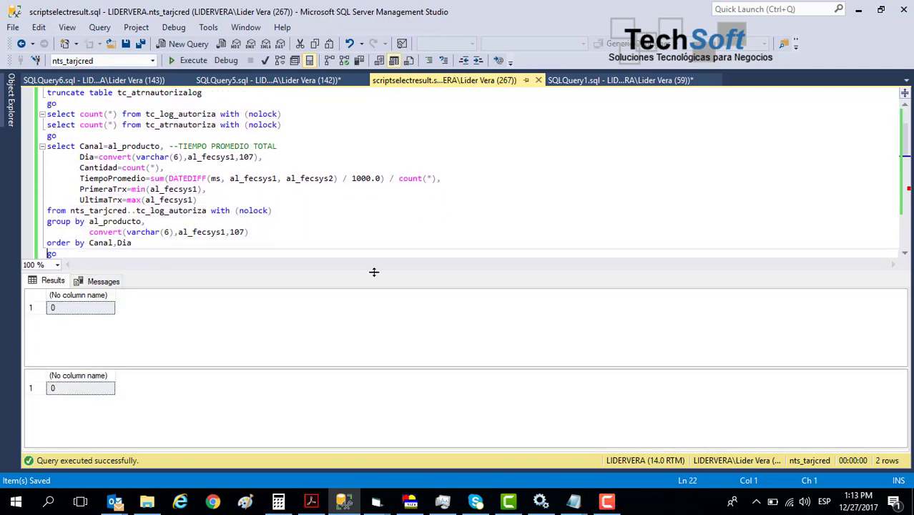
{"action": "left_click_drag", "start_coordinate": [373, 272], "coordinate": [367, 323]}
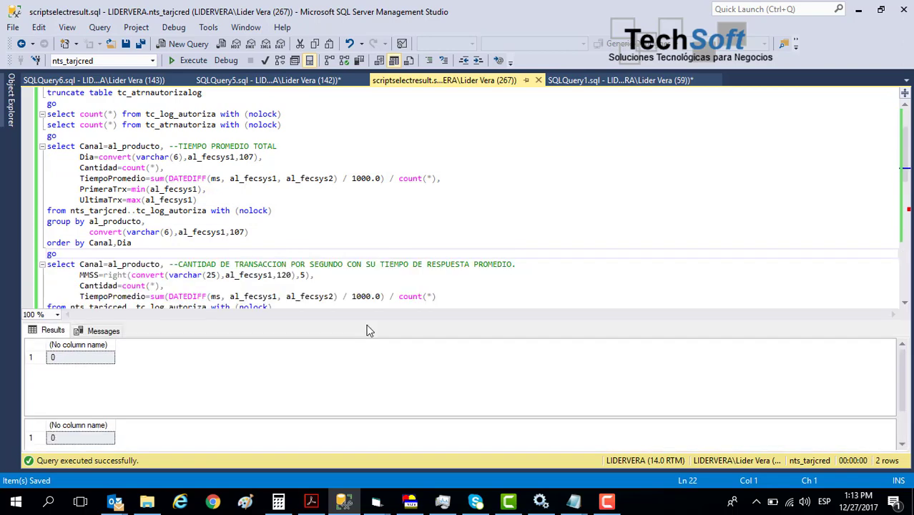
Step: Bring up both Disparador de Transacciones windows over SysCards and send the transactions on ports 3115 and 3116
{"action": "left_click", "coordinate": [409, 503]}
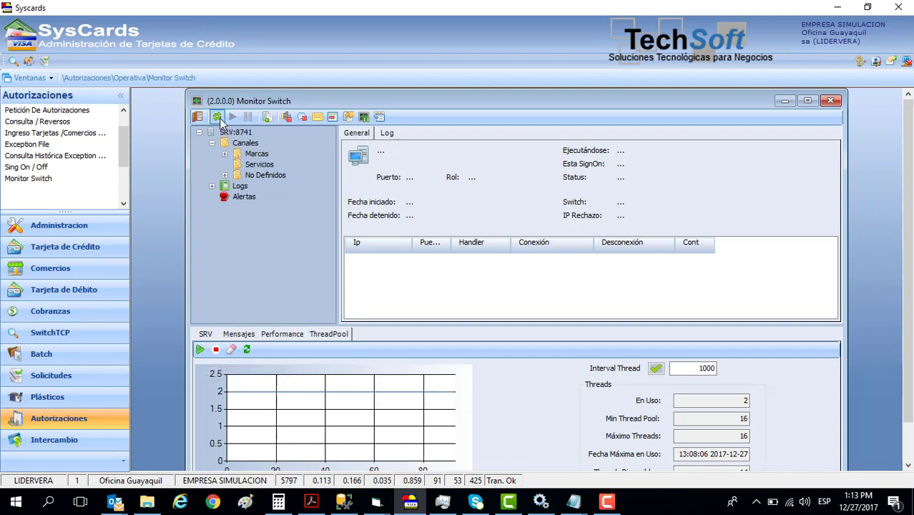
{"action": "left_click", "coordinate": [376, 503]}
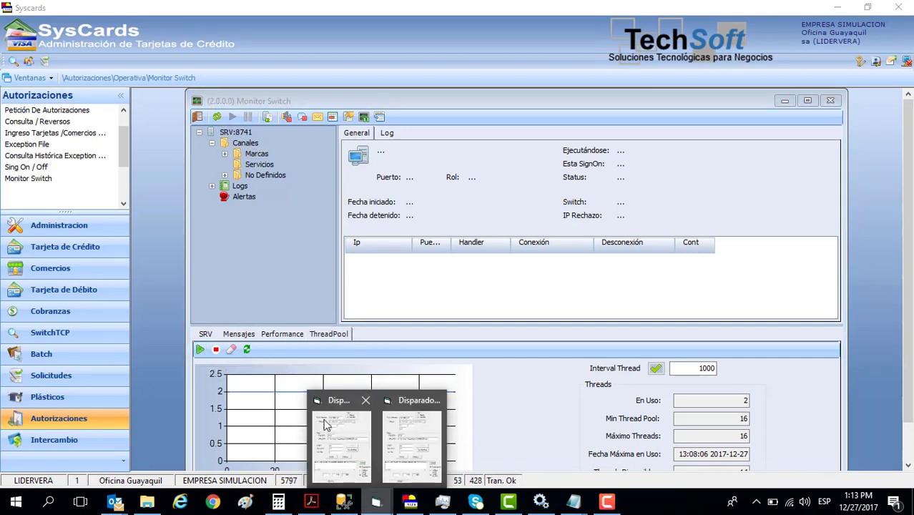
{"action": "left_click", "coordinate": [341, 404]}
{"action": "mouse_move", "coordinate": [385, 506]}
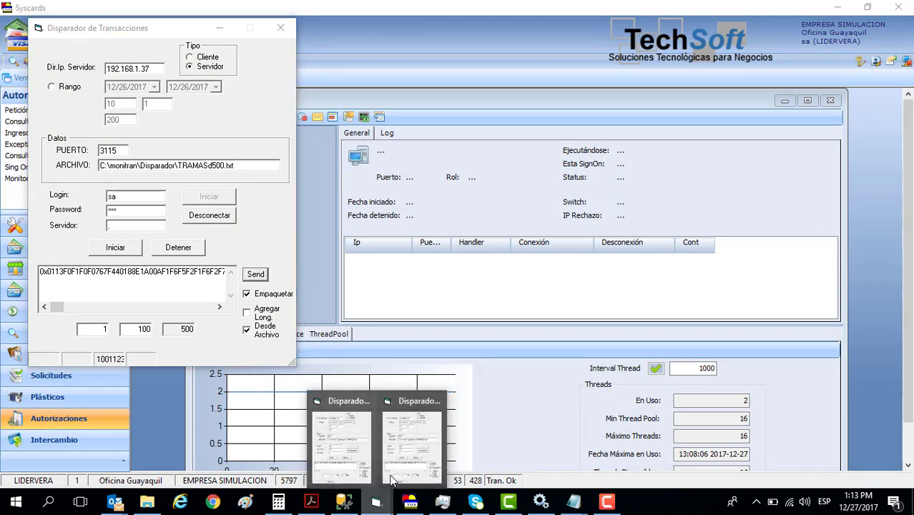
{"action": "left_click", "coordinate": [407, 399]}
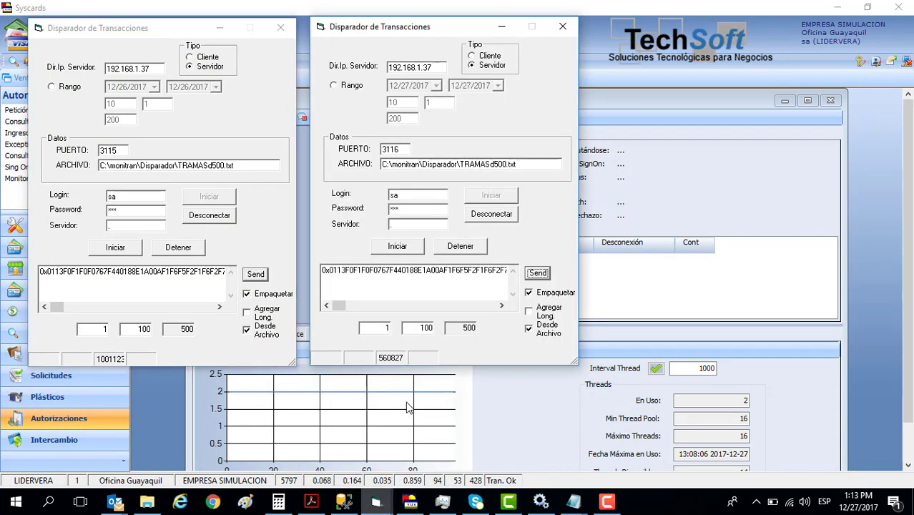
{"action": "left_click", "coordinate": [255, 275]}
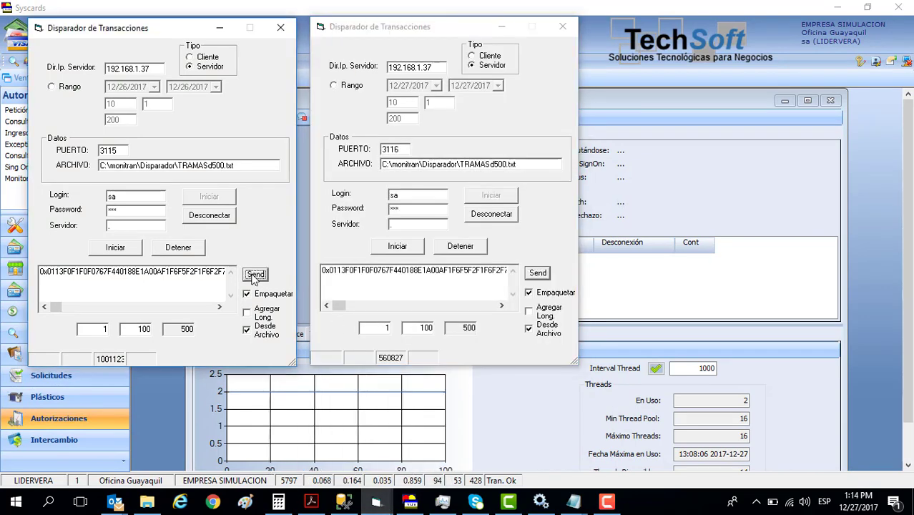
{"action": "left_click", "coordinate": [540, 276]}
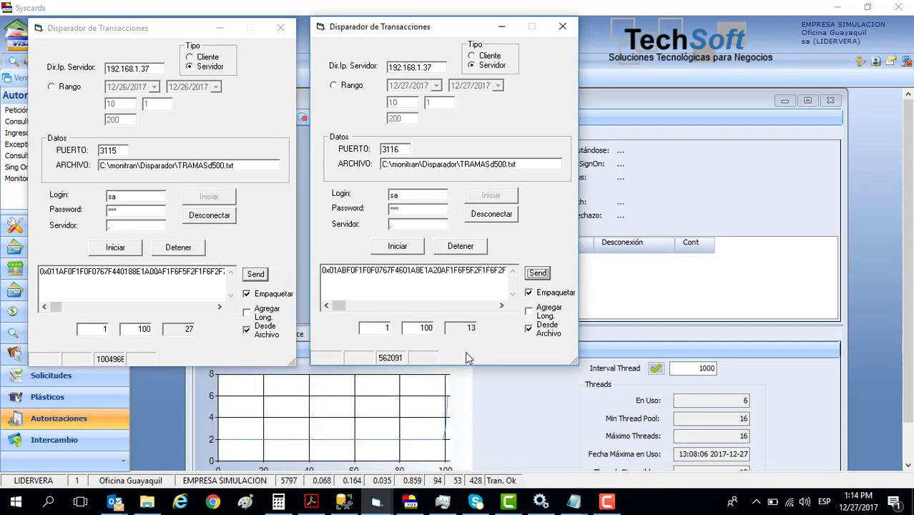
Step: Check the CPU load in Task Manager, and the thread pool and SRV transaction list in Monitor Switch
{"action": "left_click", "coordinate": [446, 503]}
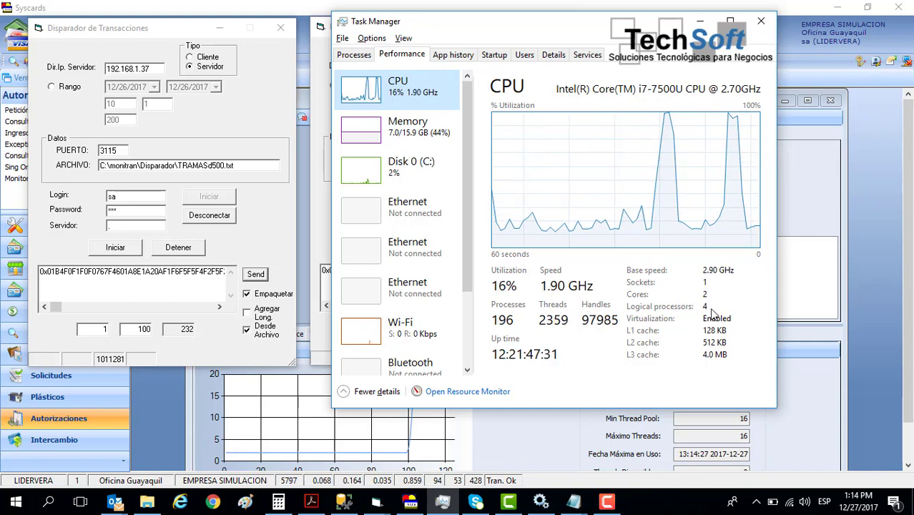
{"action": "left_click", "coordinate": [529, 436]}
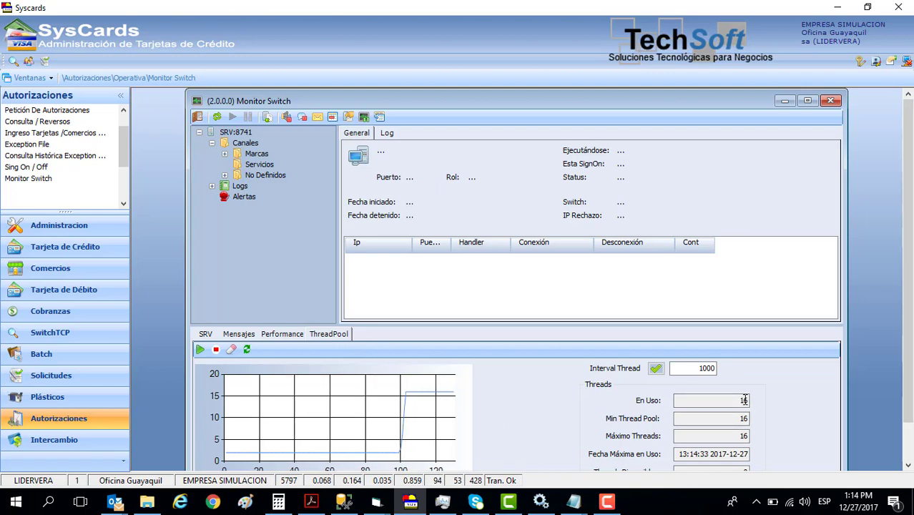
{"action": "left_click", "coordinate": [205, 333]}
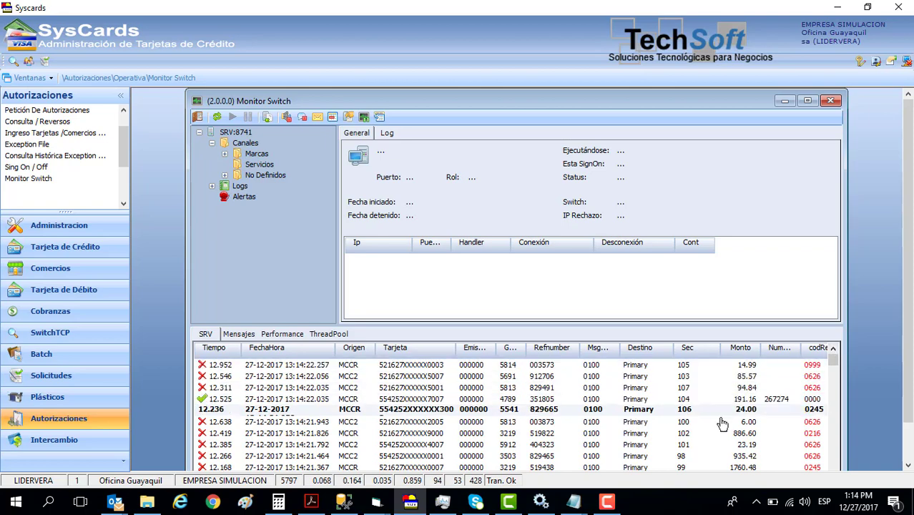
Step: Bring up Task Manager's CPU graph and both Disparador de Transacciones windows to check the load and sending progress
{"action": "key", "text": "ctrl+shift+Escape"}
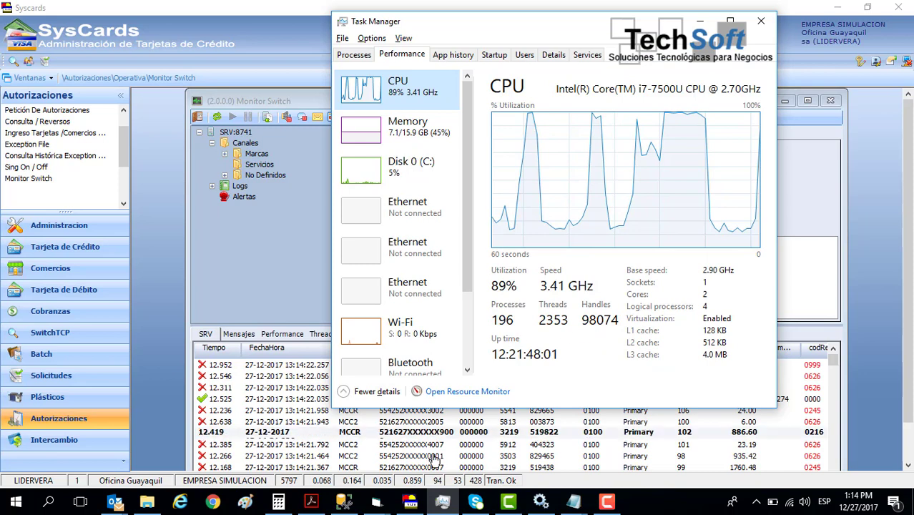
{"action": "mouse_move", "coordinate": [376, 503]}
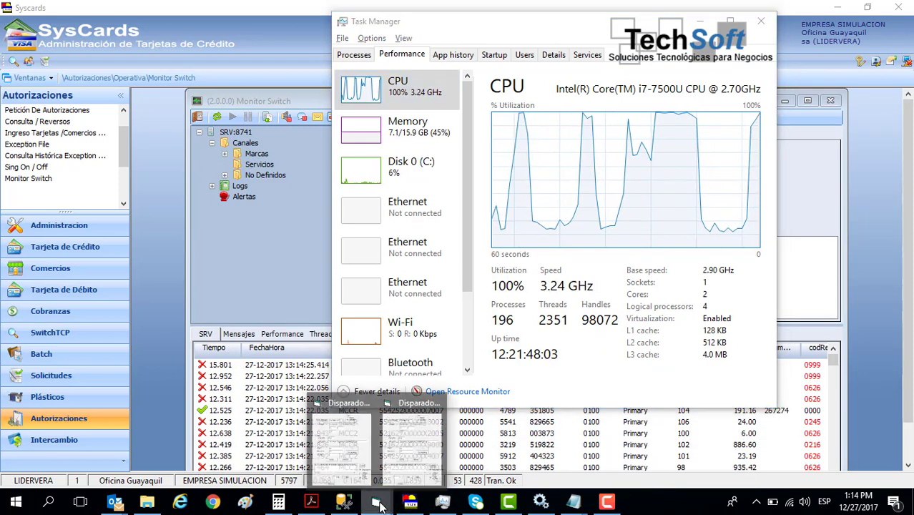
{"action": "left_click", "coordinate": [343, 406]}
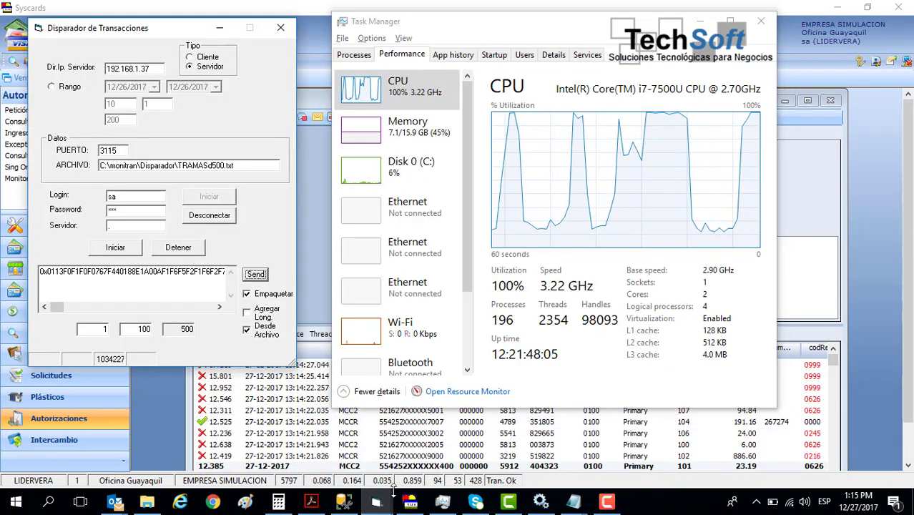
{"action": "mouse_move", "coordinate": [376, 502]}
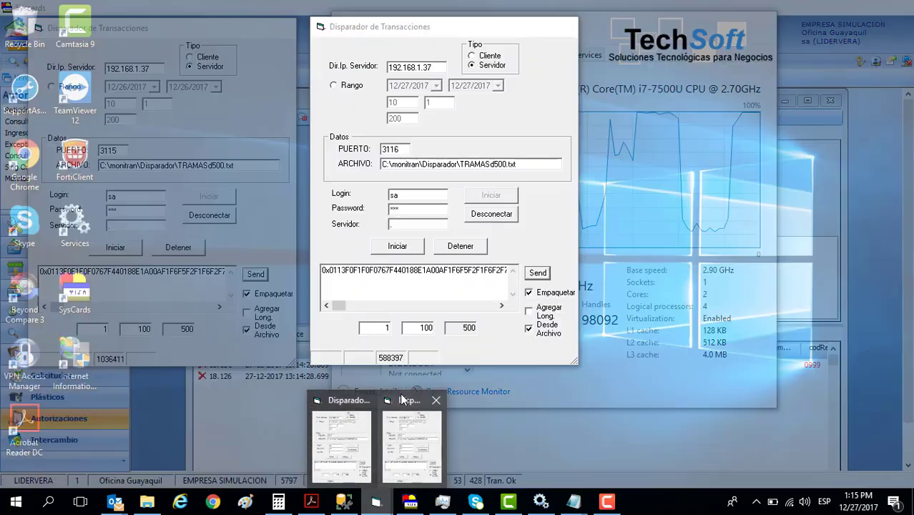
{"action": "left_click", "coordinate": [412, 438]}
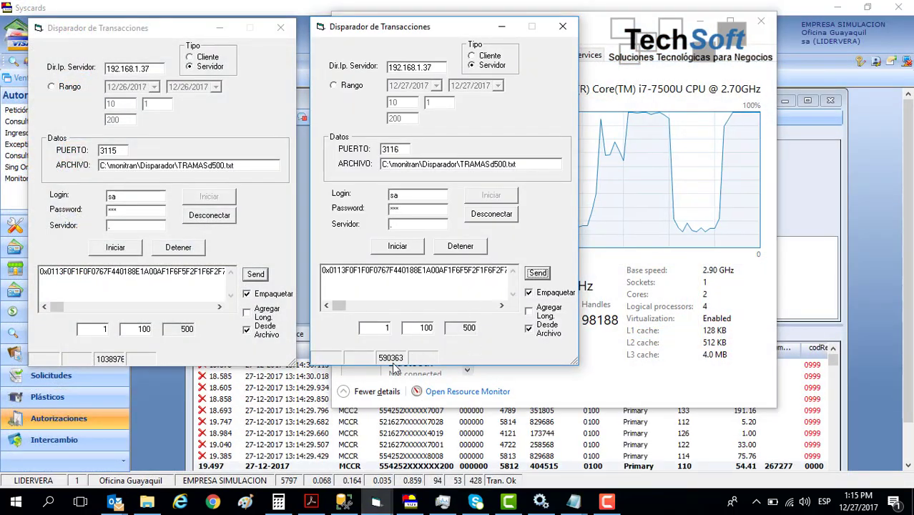
Step: Reposition Task Manager around the Disparador de Transacciones windows and compare the CPU graph with the progress of both senders
{"action": "left_click", "coordinate": [708, 147]}
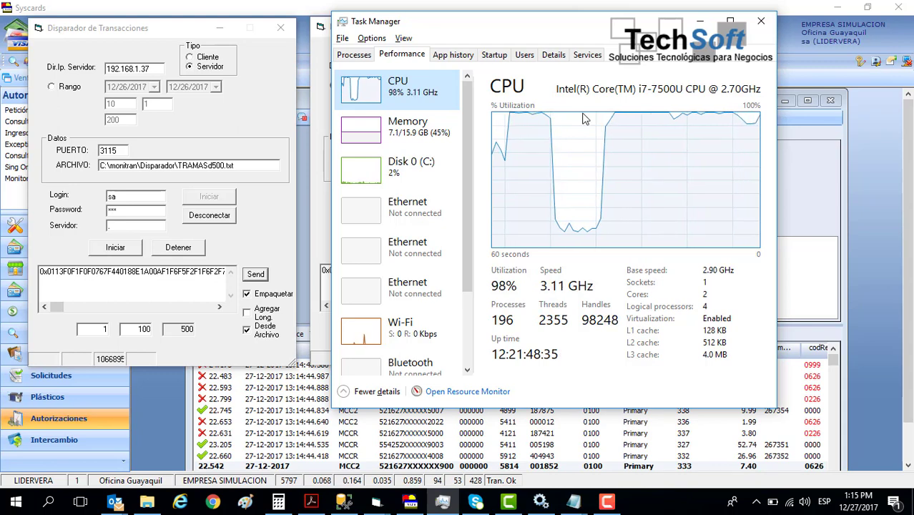
{"action": "left_click_drag", "start_coordinate": [503, 23], "coordinate": [636, 52]}
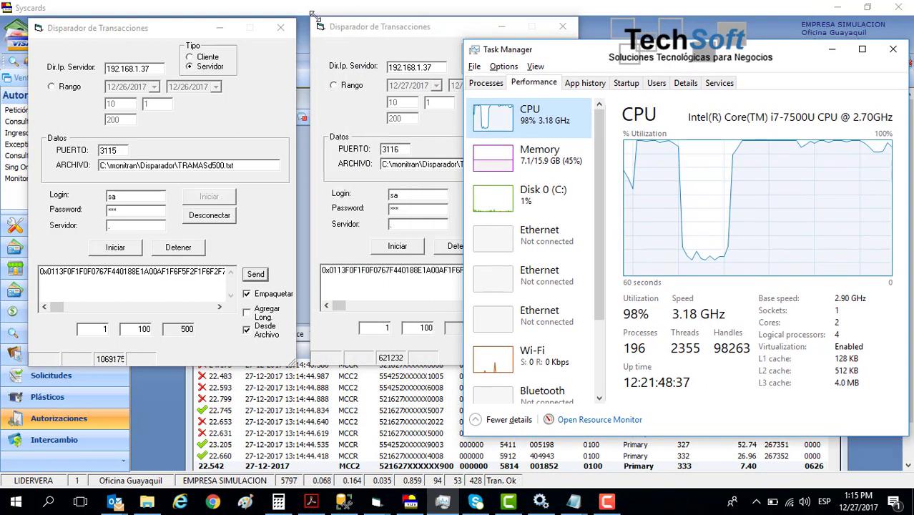
{"action": "left_click", "coordinate": [390, 31]}
{"action": "left_click", "coordinate": [153, 23]}
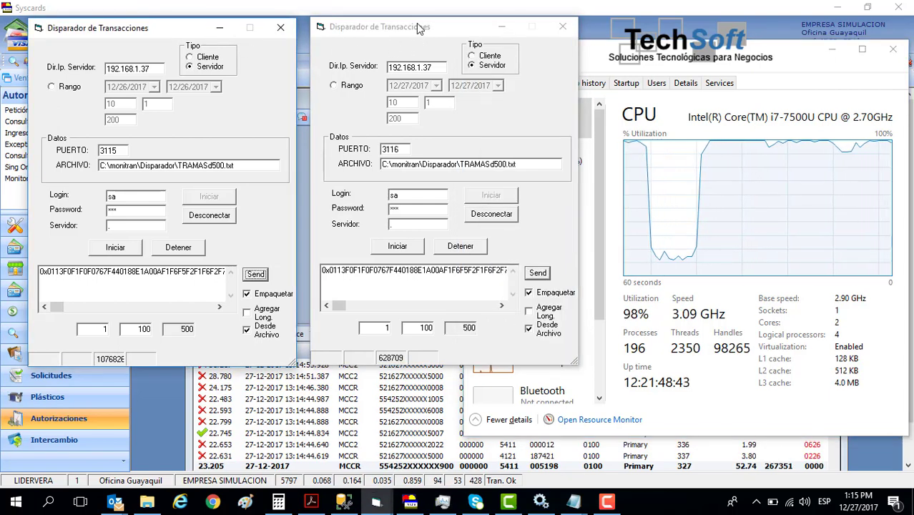
{"action": "left_click", "coordinate": [663, 59]}
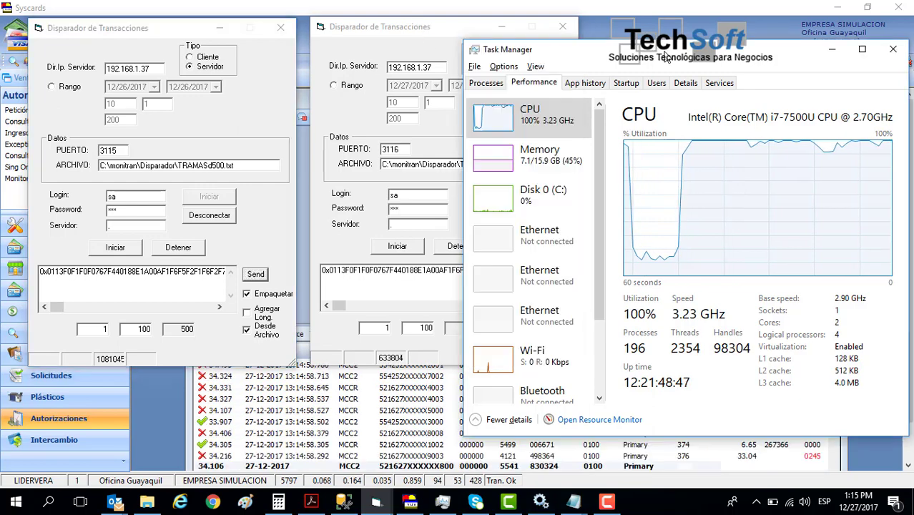
{"action": "left_click_drag", "start_coordinate": [664, 58], "coordinate": [599, 32]}
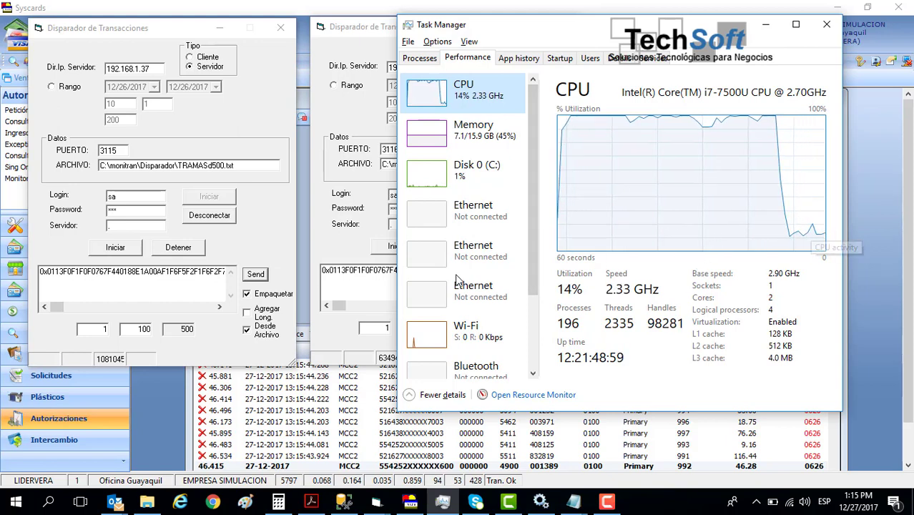
Step: Return to SQL Server Management Studio and rerun the row-count queries on tc_log_autoriza and tc_atrnautoriza
{"action": "left_click", "coordinate": [343, 504]}
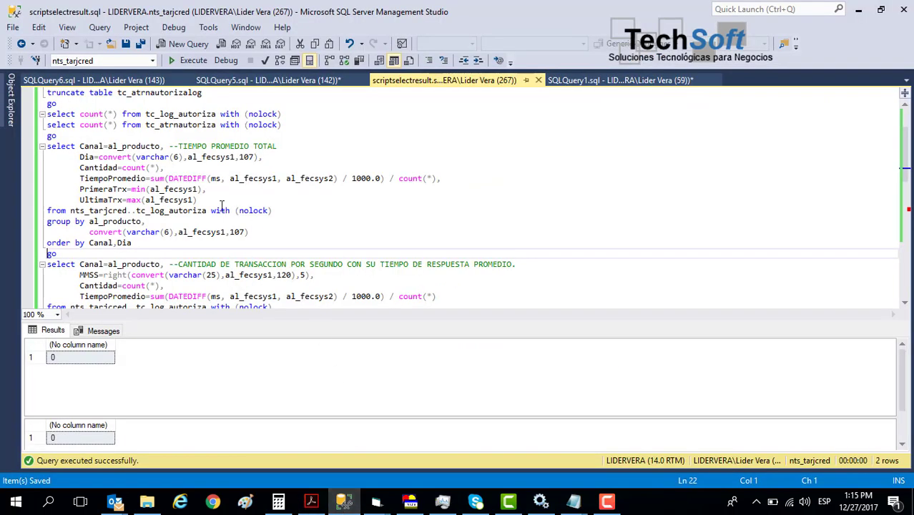
{"action": "left_click", "coordinate": [223, 136]}
{"action": "key", "text": "Up"}
{"action": "key", "text": "Up"}
{"action": "key", "text": "Home"}
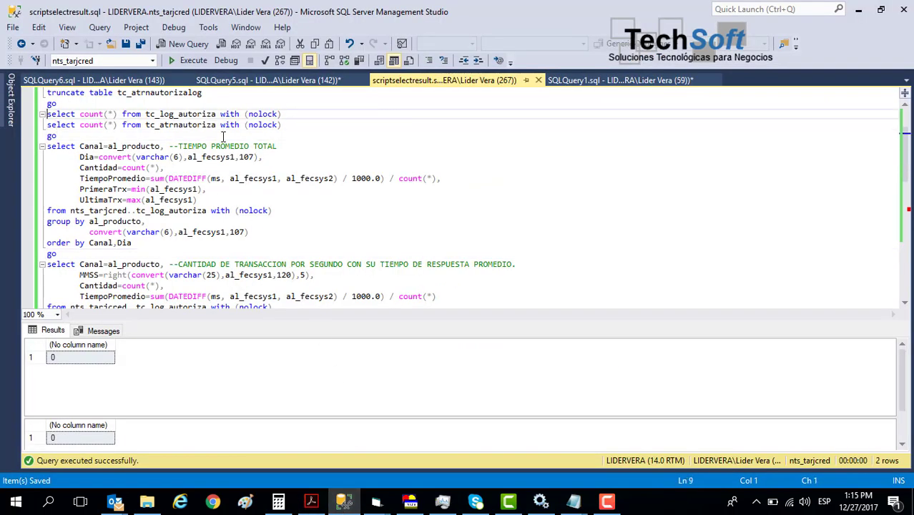
{"action": "key", "text": "shift+Down"}
{"action": "key", "text": "shift+Down"}
{"action": "key", "text": "F5"}
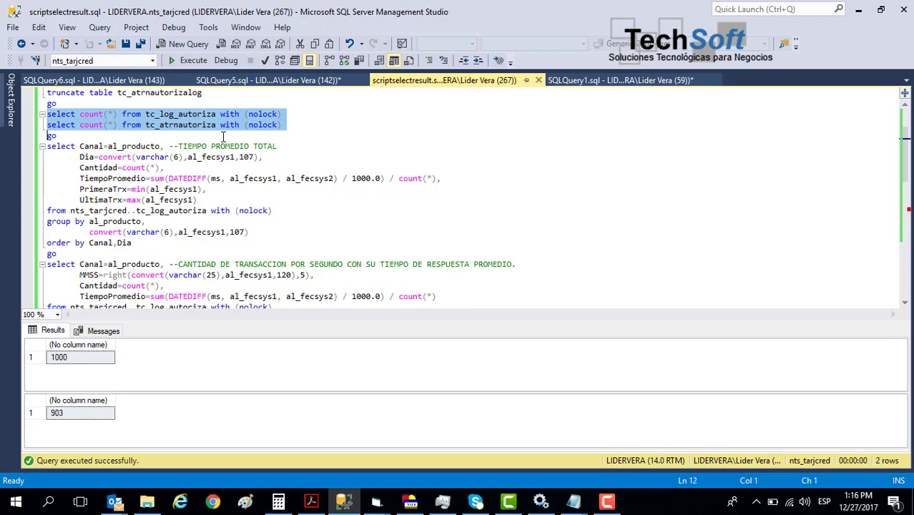
Step: Run the total average time and per-second transaction queries on tc_log_autoriza, and enlarge the results pane
{"action": "key", "text": "Down"}
{"action": "key", "text": "shift+Down"}
{"action": "key", "text": "shift+Down"}
{"action": "key", "text": "shift+Down"}
{"action": "key", "text": "shift+Down"}
{"action": "key", "text": "shift+Down"}
{"action": "key", "text": "shift+Down"}
{"action": "key", "text": "shift+Down"}
{"action": "key", "text": "shift+Down"}
{"action": "key", "text": "shift+Down"}
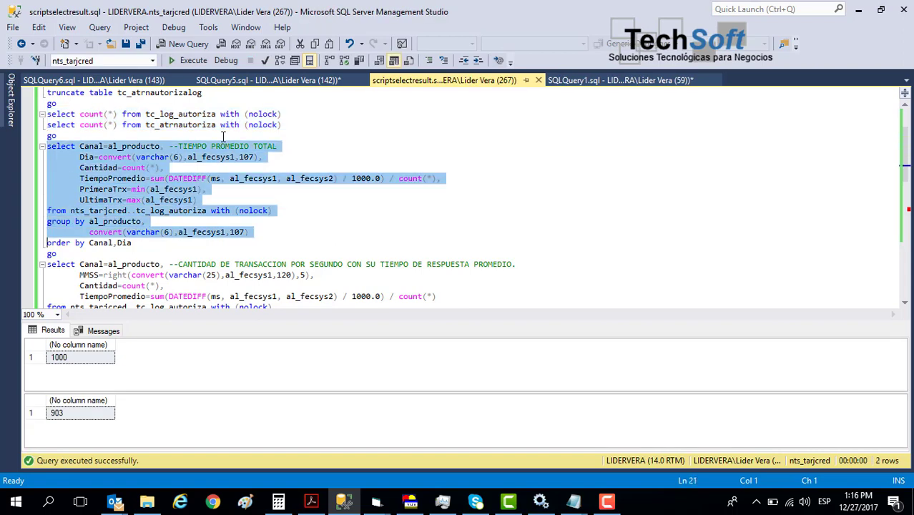
{"action": "key", "text": "shift+Down"}
{"action": "key", "text": "shift+Down"}
{"action": "key", "text": "shift+Down"}
{"action": "key", "text": "shift+Down"}
{"action": "key", "text": "shift+Down"}
{"action": "key", "text": "shift+Down"}
{"action": "key", "text": "shift+Down"}
{"action": "key", "text": "shift+Down"}
{"action": "key", "text": "shift+Down"}
{"action": "key", "text": "shift+Down"}
{"action": "key", "text": "shift+Down"}
{"action": "key", "text": "shift+Down"}
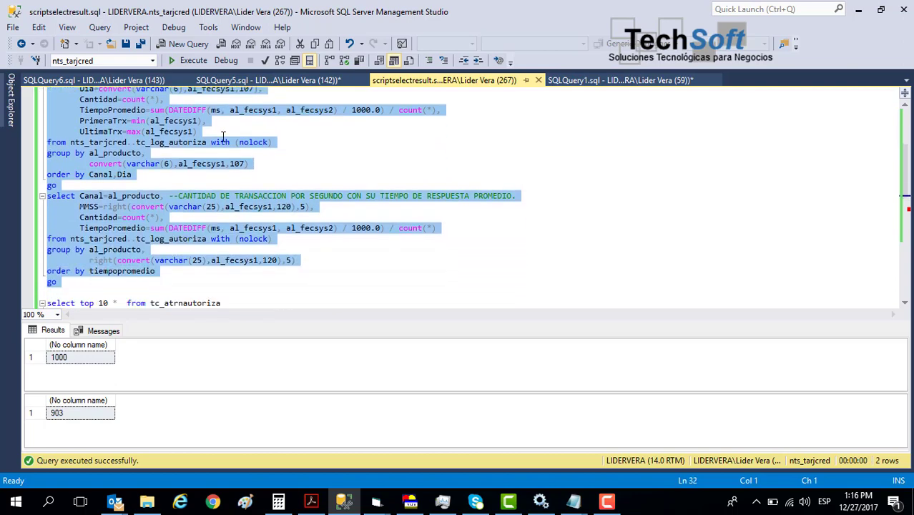
{"action": "key", "text": "F5"}
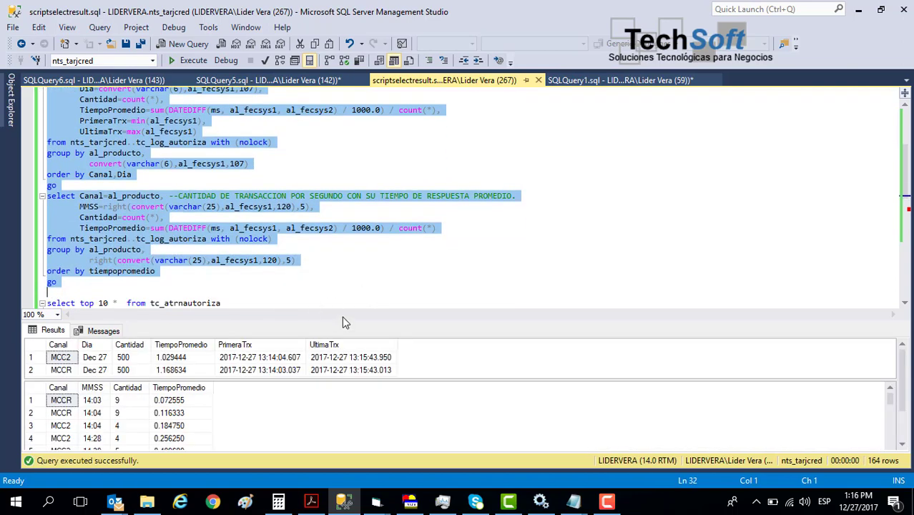
{"action": "left_click_drag", "start_coordinate": [342, 319], "coordinate": [350, 215]}
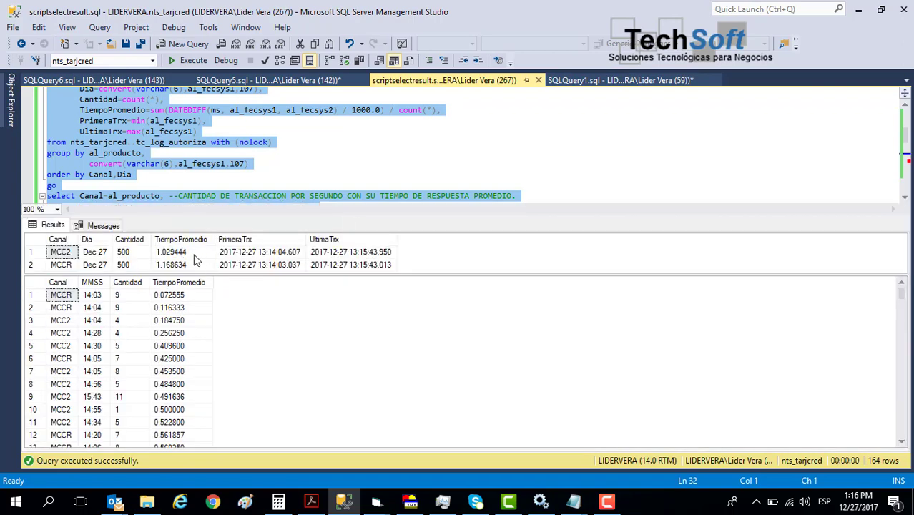
Step: Examine the channel, time, transaction count and average response time in the first eleven rows of the per-second results
{"action": "left_click", "coordinate": [167, 300]}
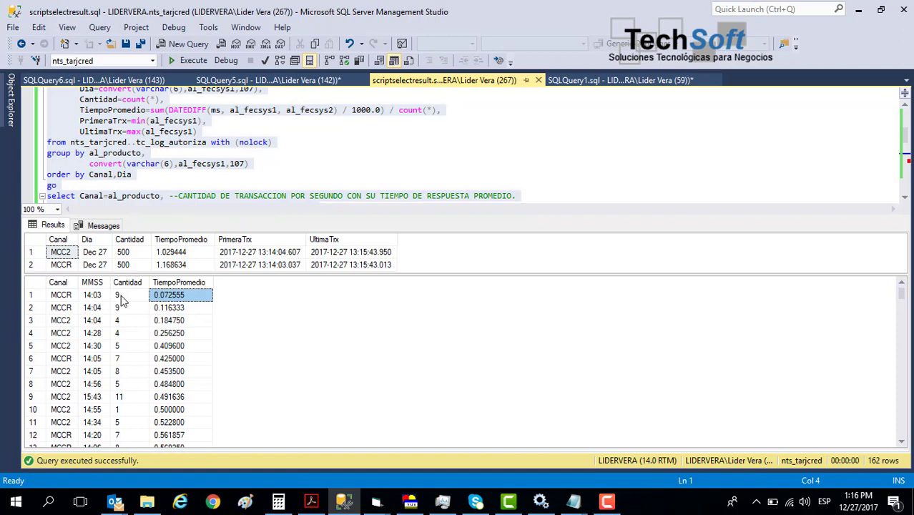
{"action": "left_click", "coordinate": [122, 297]}
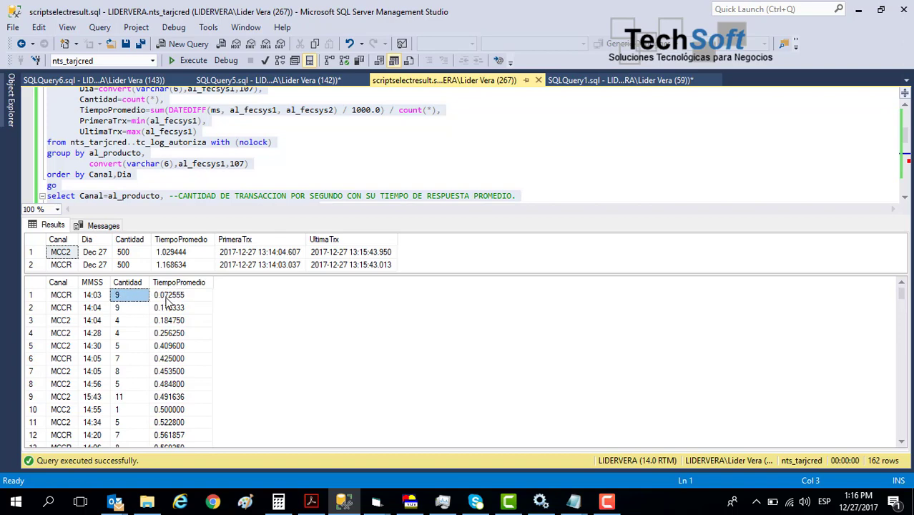
{"action": "left_click", "coordinate": [166, 309]}
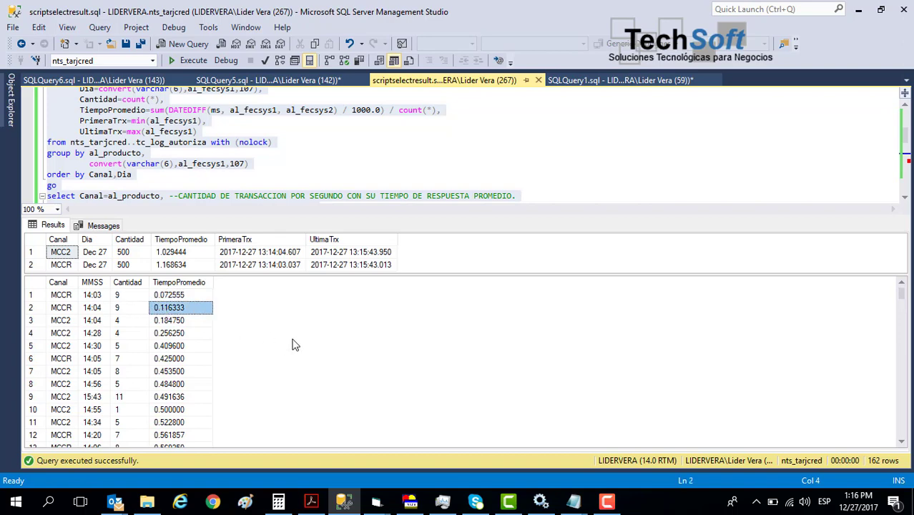
{"action": "key", "text": "Left"}
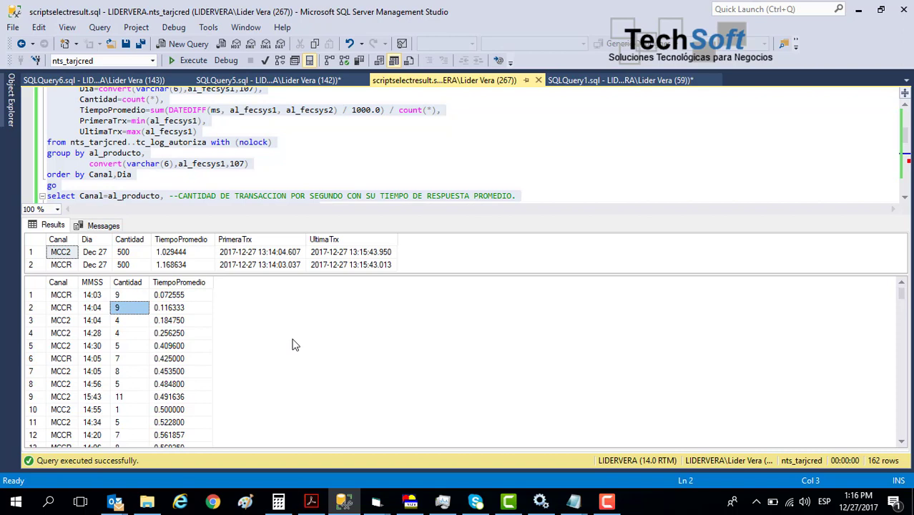
{"action": "key", "text": "Down"}
{"action": "key", "text": "Down"}
{"action": "key", "text": "Down"}
{"action": "key", "text": "Down"}
{"action": "key", "text": "Down"}
{"action": "key", "text": "Down"}
{"action": "key", "text": "Down"}
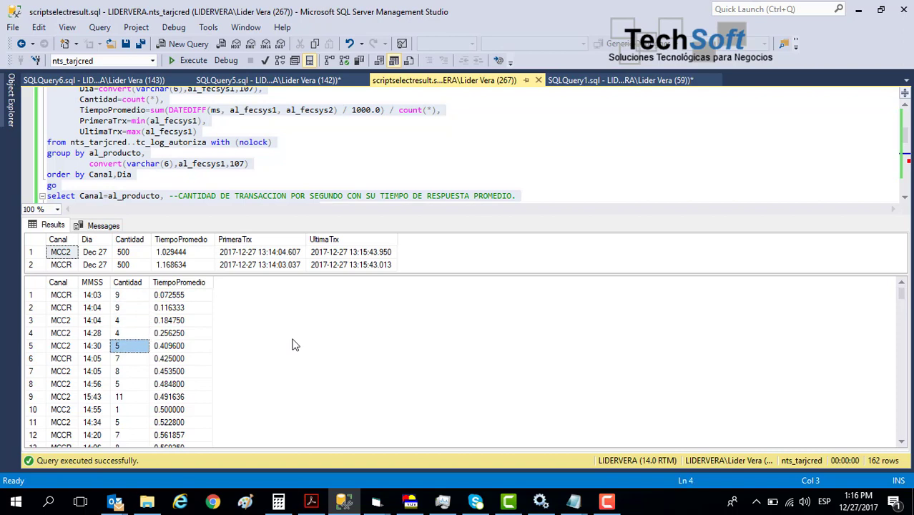
{"action": "key", "text": "Right"}
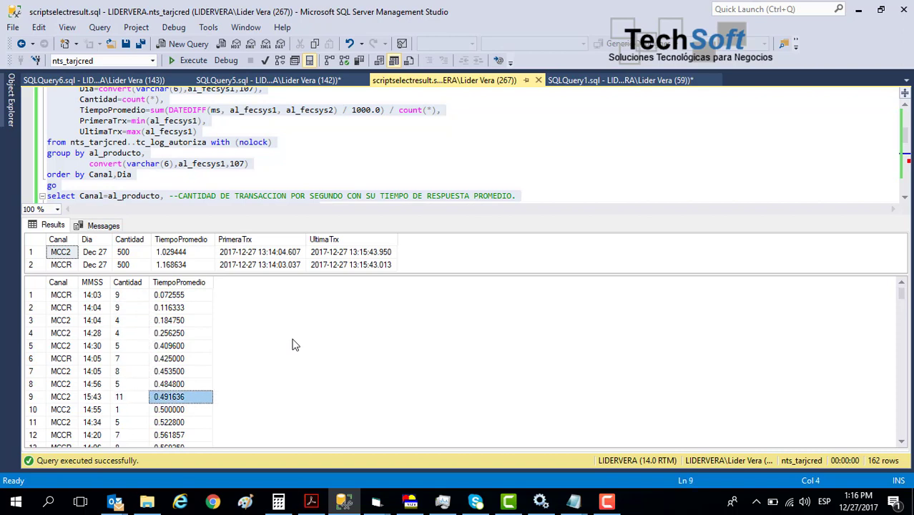
{"action": "key", "text": "Left"}
{"action": "key", "text": "Left"}
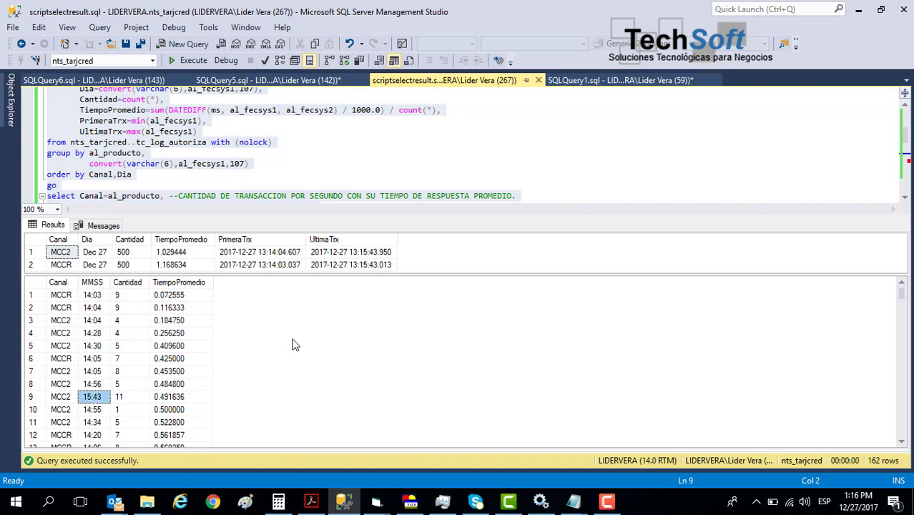
{"action": "key", "text": "Down"}
{"action": "key", "text": "Up"}
{"action": "key", "text": "Up"}
{"action": "key", "text": "Up"}
{"action": "key", "text": "Left"}
{"action": "key", "text": "Up"}
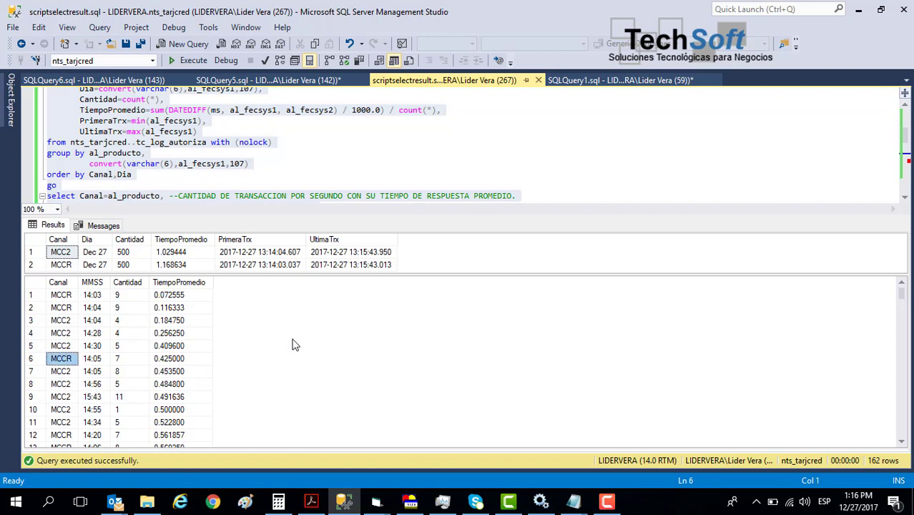
{"action": "key", "text": "Down"}
{"action": "key", "text": "Down"}
{"action": "key", "text": "Down"}
{"action": "key", "text": "Right"}
{"action": "key", "text": "Right"}
{"action": "key", "text": "Down"}
{"action": "key", "text": "Down"}
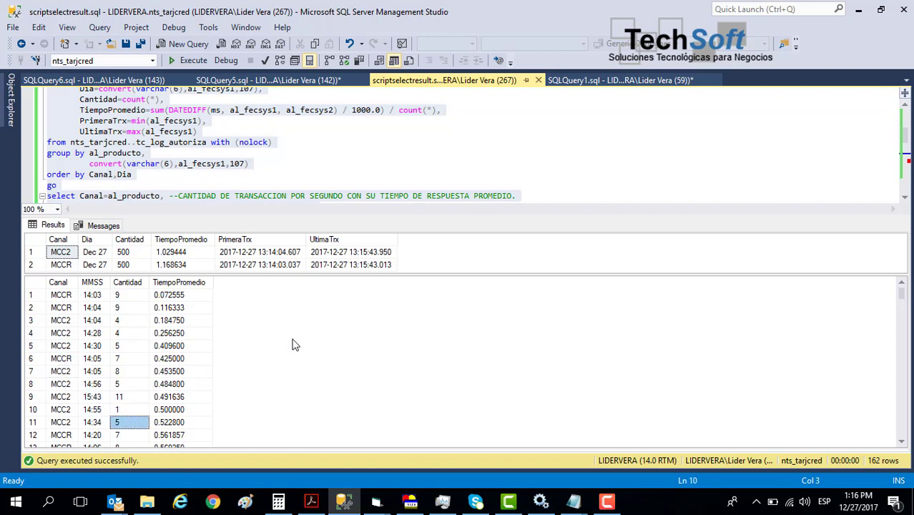
Step: Continue through the Cantidad column of the per-second results down to row 24
{"action": "key", "text": "Down"}
{"action": "key", "text": "Down"}
{"action": "key", "text": "Down"}
{"action": "key", "text": "Down"}
{"action": "key", "text": "Down"}
{"action": "key", "text": "Down"}
{"action": "key", "text": "Down"}
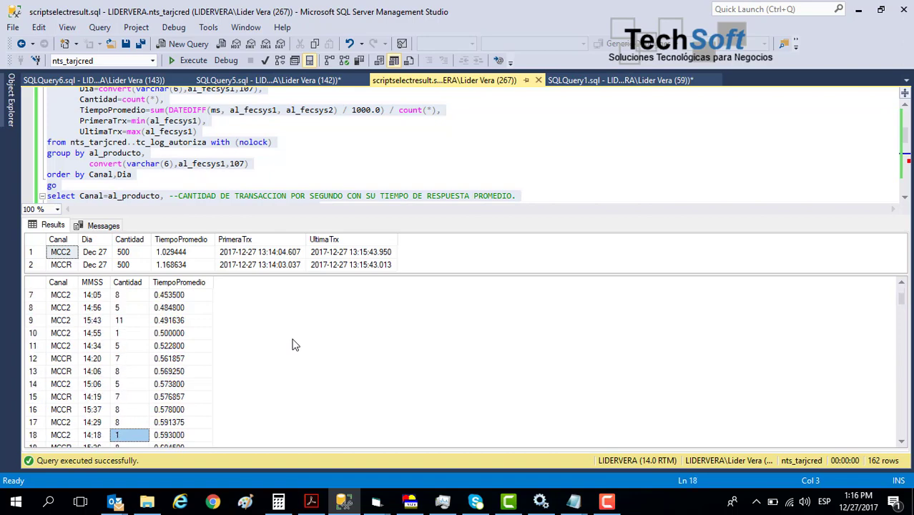
{"action": "key", "text": "Down"}
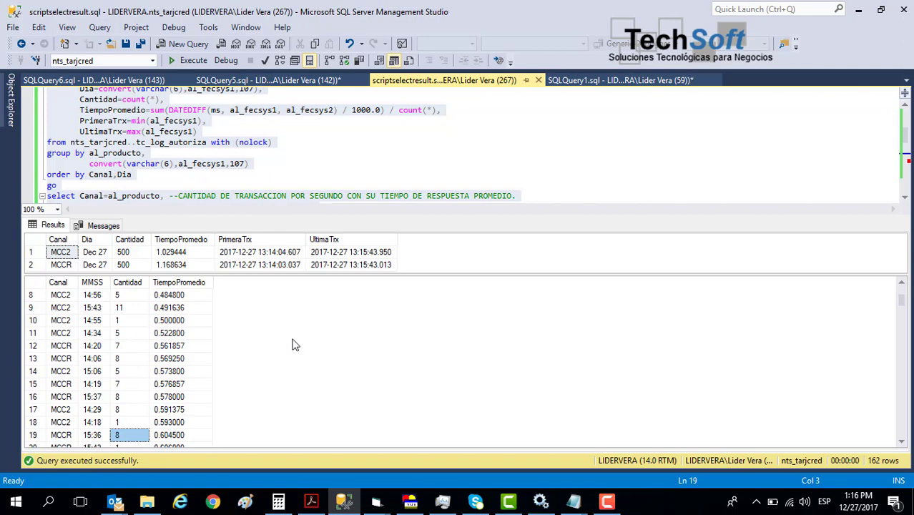
{"action": "key", "text": "Down"}
{"action": "key", "text": "Down"}
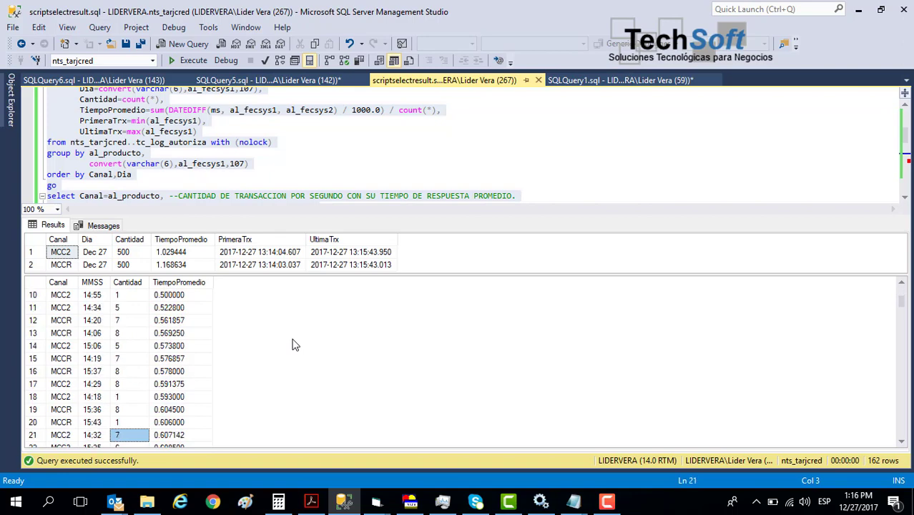
{"action": "key", "text": "Down"}
{"action": "key", "text": "Down"}
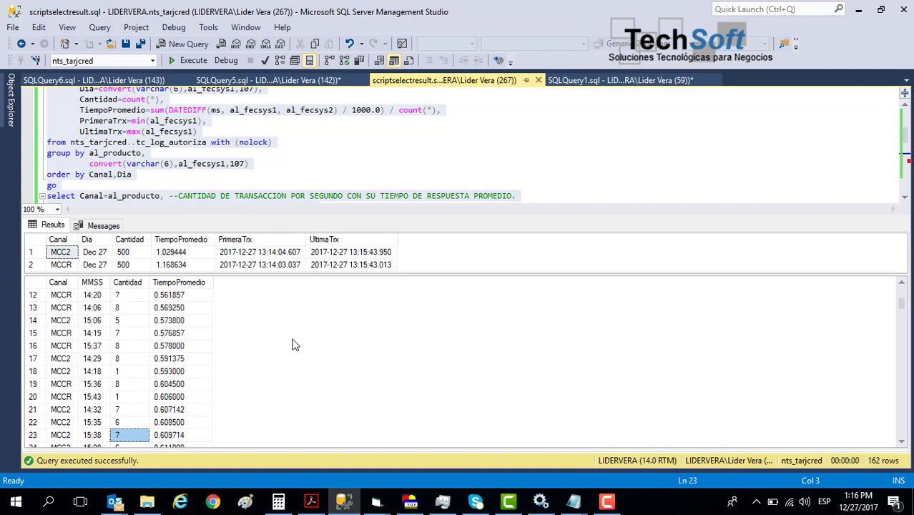
{"action": "key", "text": "Down"}
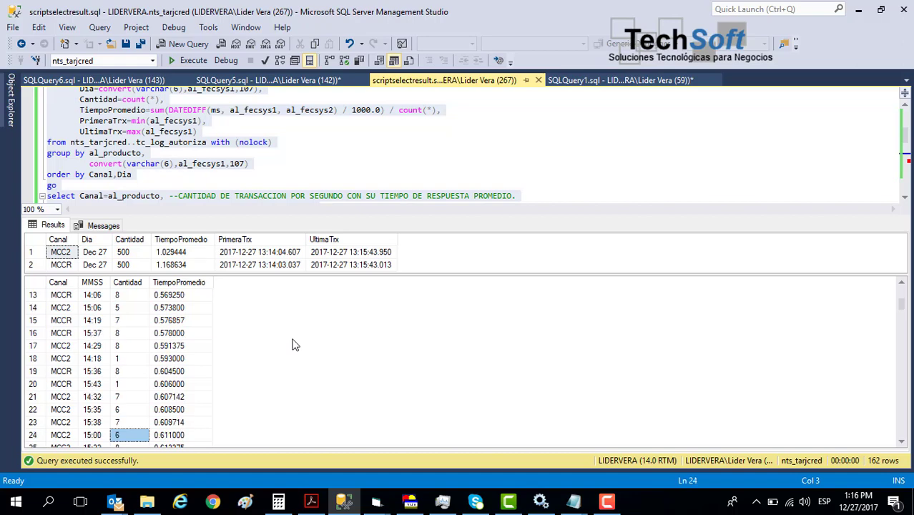
Step: Find the vw_todastarjetasreal query further down the script and select the card number in its ti_tarjeta condition
{"action": "left_click", "coordinate": [344, 172]}
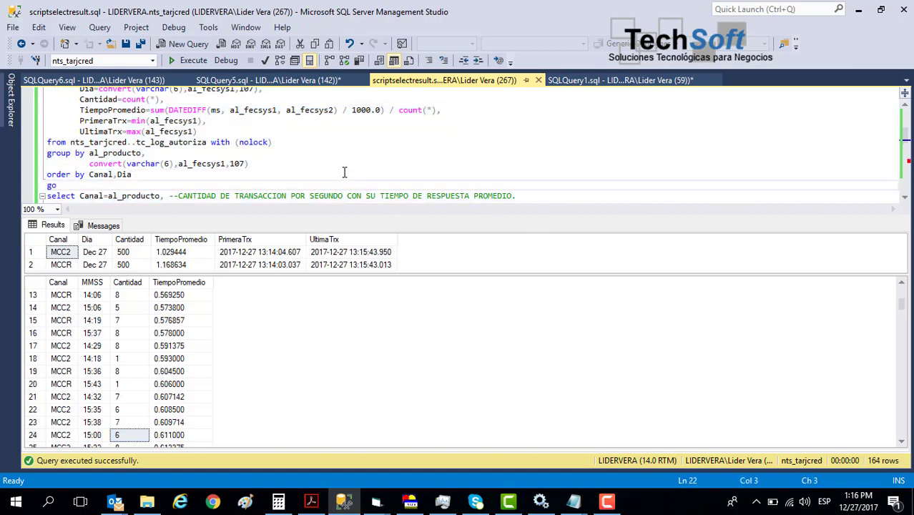
{"action": "key", "text": "Down"}
{"action": "key", "text": "Down"}
{"action": "key", "text": "Down"}
{"action": "key", "text": "Down"}
{"action": "key", "text": "Down"}
{"action": "key", "text": "Down"}
{"action": "key", "text": "Down"}
{"action": "key", "text": "Down"}
{"action": "key", "text": "Down"}
{"action": "key", "text": "Down"}
{"action": "key", "text": "Down"}
{"action": "key", "text": "Down"}
{"action": "key", "text": "Down"}
{"action": "key", "text": "Down"}
{"action": "key", "text": "Down"}
{"action": "key", "text": "Down"}
{"action": "key", "text": "Down"}
{"action": "key", "text": "Down"}
{"action": "key", "text": "Down"}
{"action": "key", "text": "Down"}
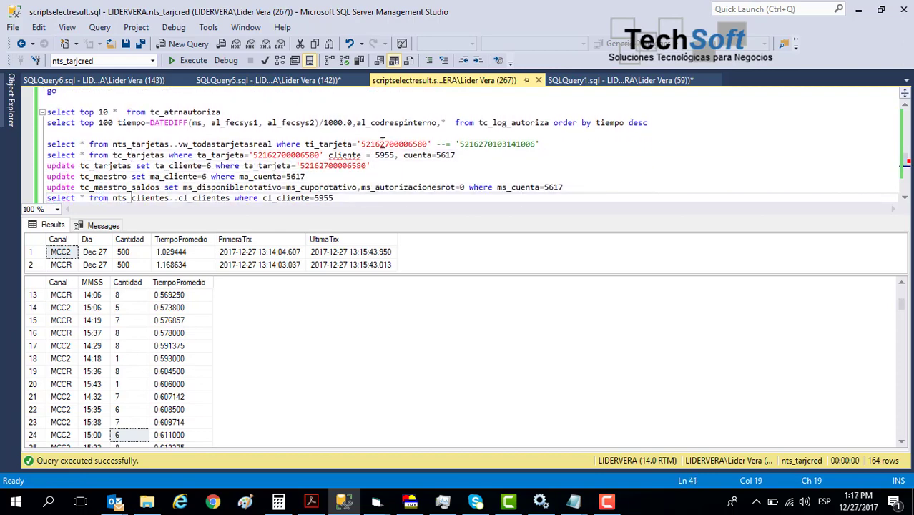
{"action": "double_click", "coordinate": [382, 144]}
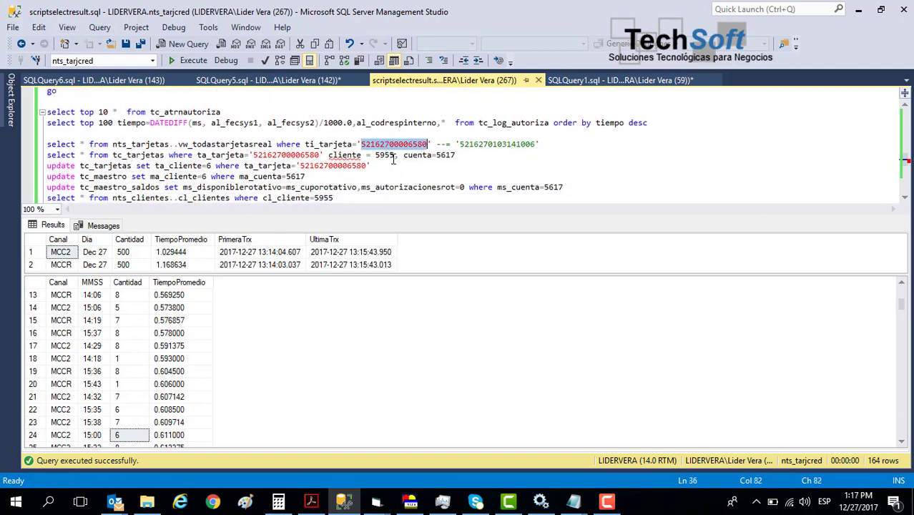
Step: Switch to SysCards, move Monitor Switch aside and refresh the card's authorizations in Consulta de Saldos
{"action": "left_click", "coordinate": [421, 498]}
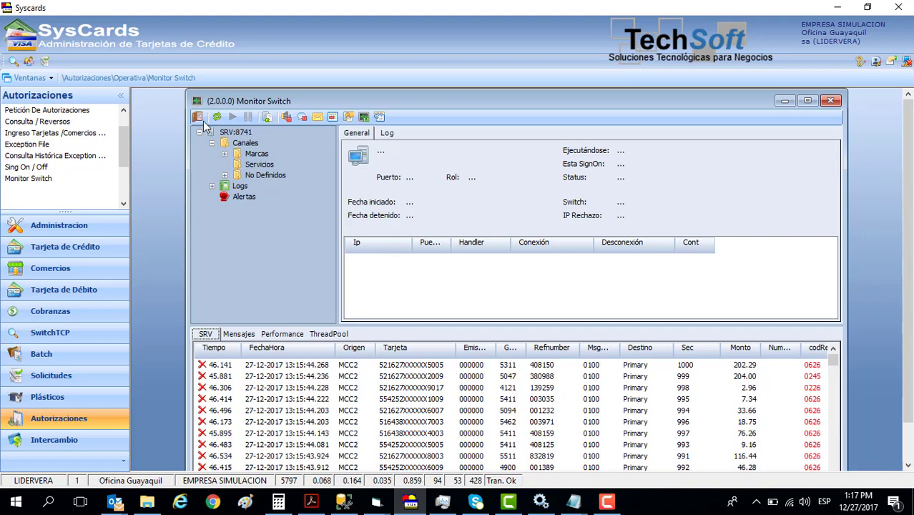
{"action": "left_click_drag", "start_coordinate": [281, 104], "coordinate": [449, 103]}
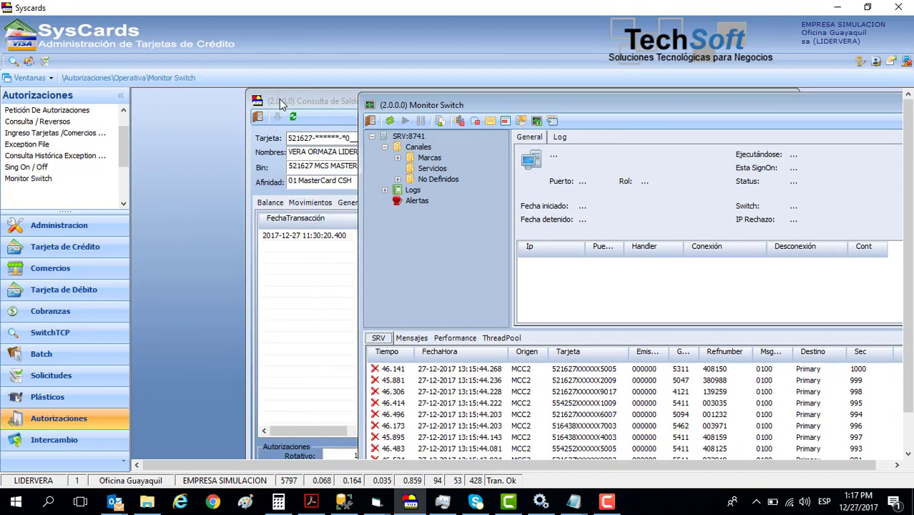
{"action": "left_click", "coordinate": [278, 99]}
{"action": "left_click", "coordinate": [292, 116]}
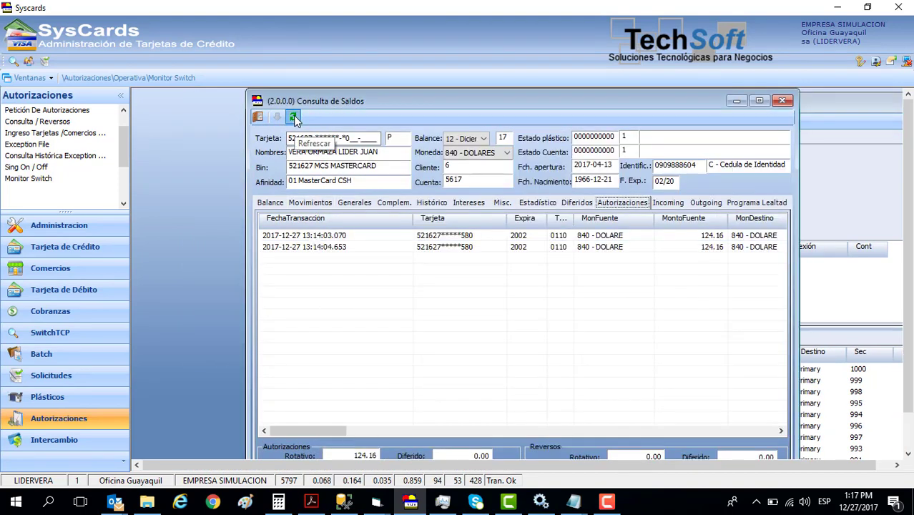
{"action": "left_click", "coordinate": [504, 296]}
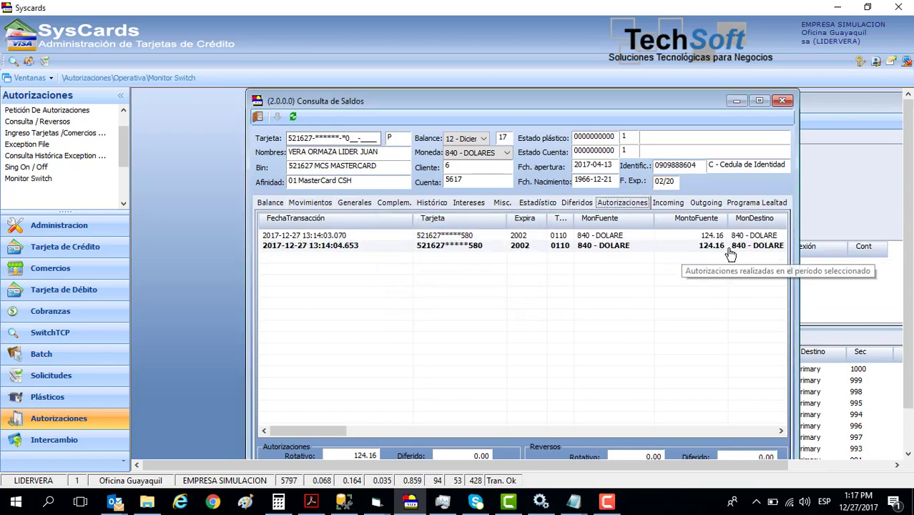
Step: Compare the card account's balance figures with its authorization list, and return to Monitor Switch
{"action": "left_click", "coordinate": [270, 204]}
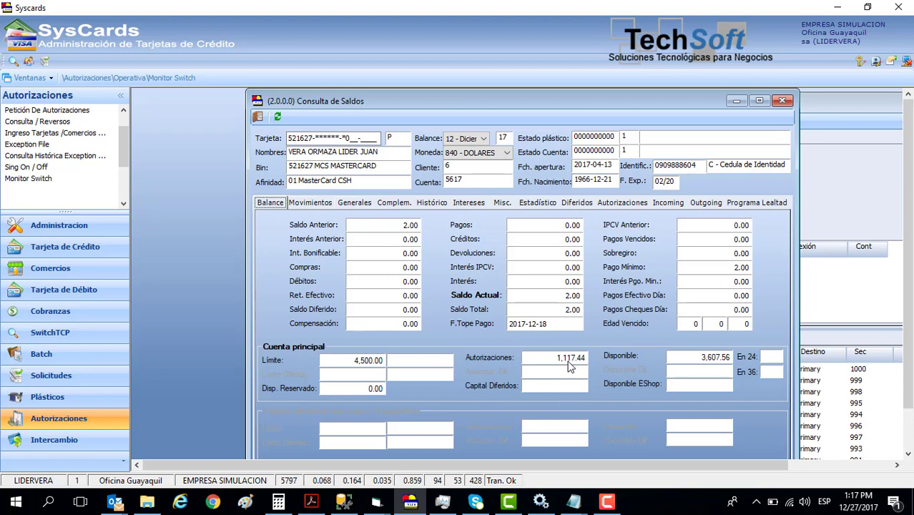
{"action": "mouse_move", "coordinate": [572, 367]}
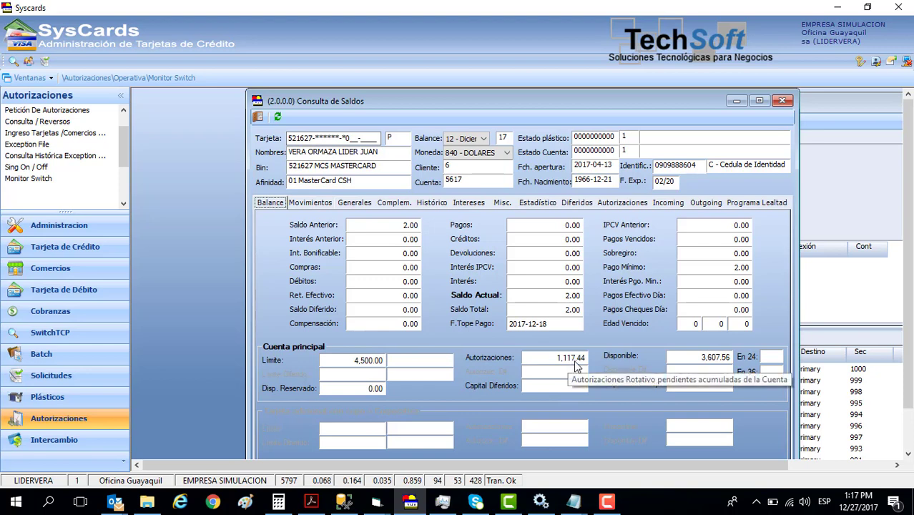
{"action": "left_click", "coordinate": [621, 202]}
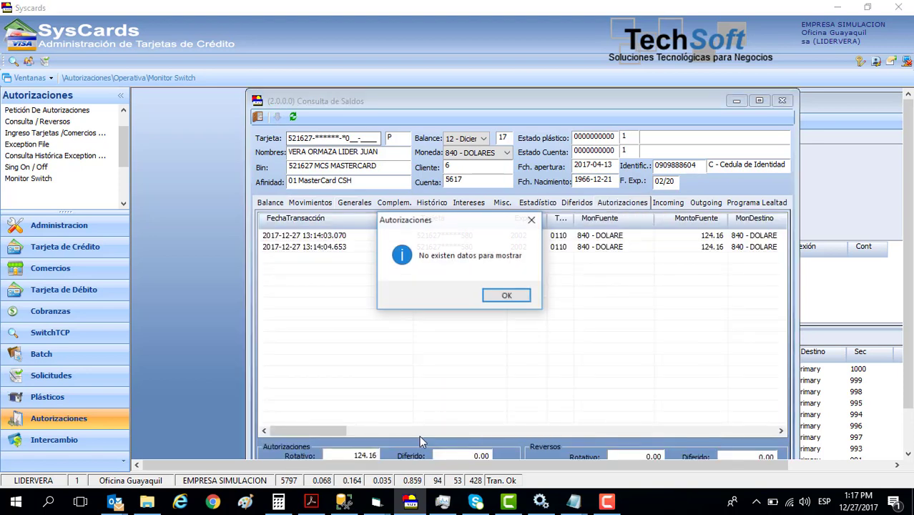
{"action": "left_click", "coordinate": [502, 296]}
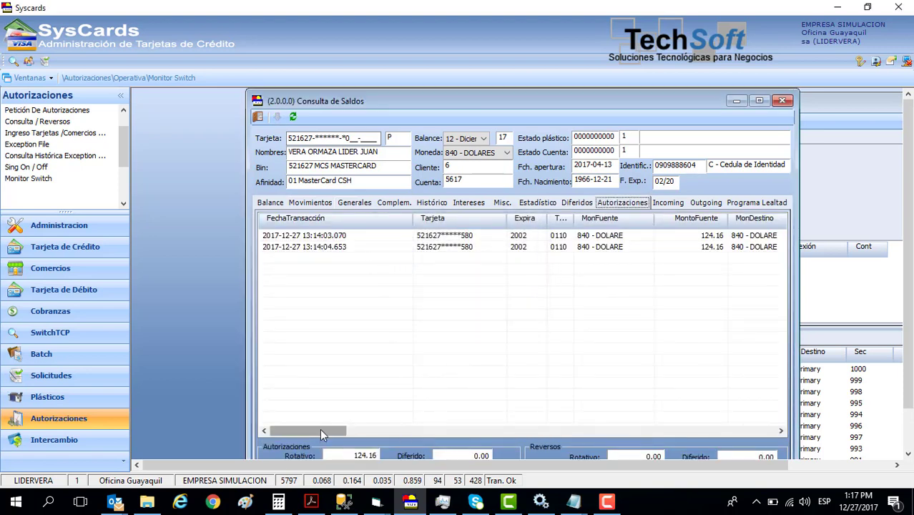
{"action": "mouse_move", "coordinate": [320, 430]}
{"action": "left_mouse_down"}
{"action": "mouse_move", "coordinate": [336, 427]}
{"action": "mouse_move", "coordinate": [319, 423]}
{"action": "left_mouse_up"}
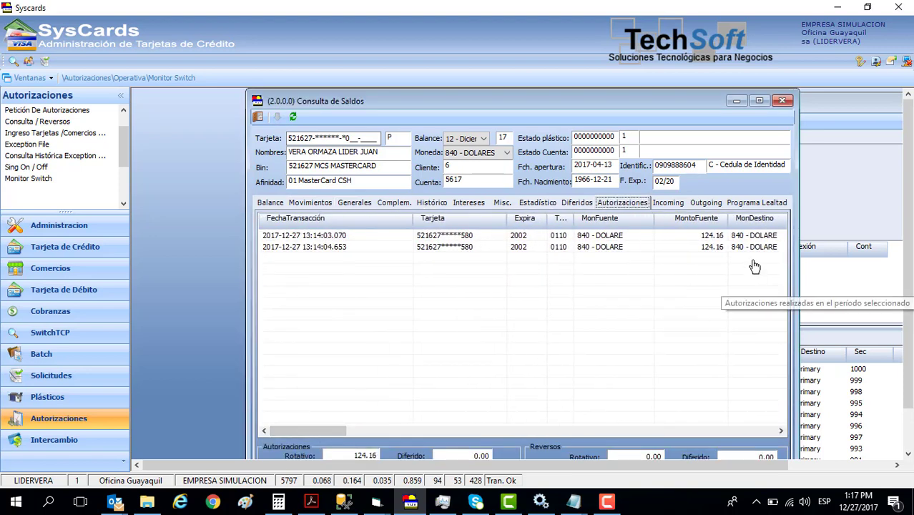
{"action": "left_click", "coordinate": [818, 194]}
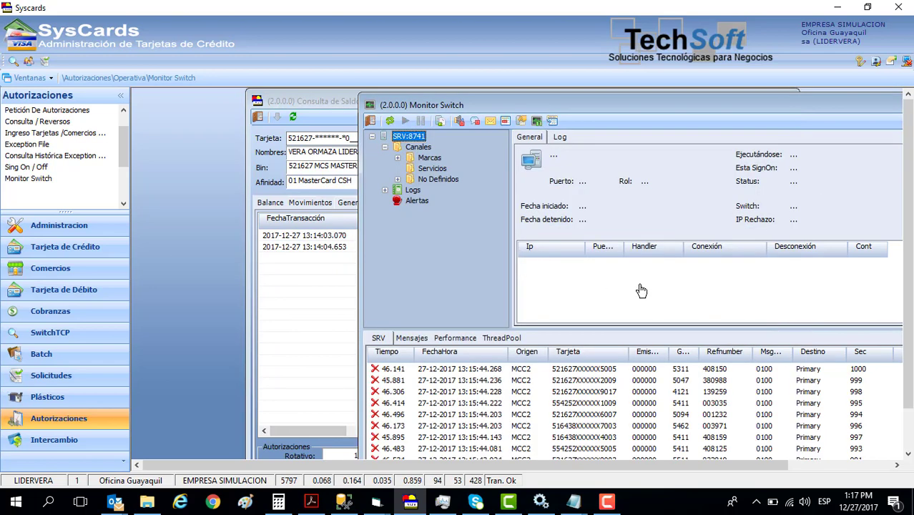